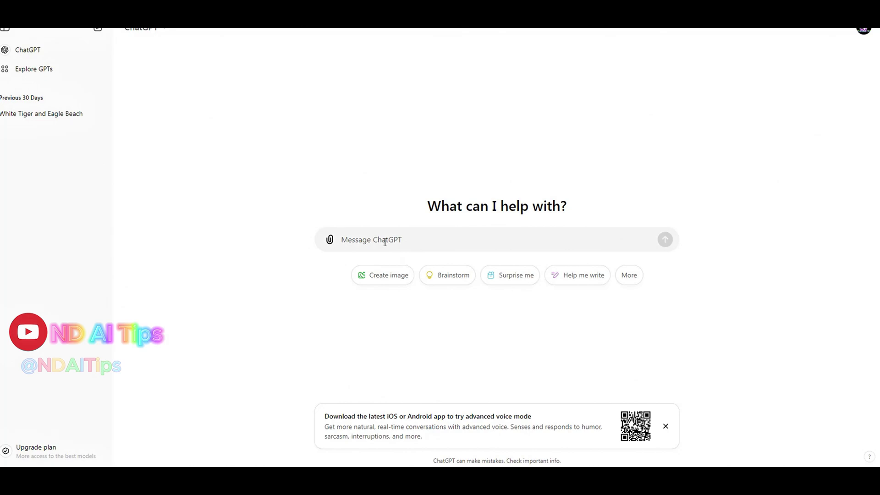
# Step: Ask ChatGPT for a scene-by-scene Boy Who Cried Wolf plan with dialogue and image prompts, then review it
pyautogui.write("I want to create a 3D animated video with images for the story 'The Boy Who Cried Wolf.' Can you help me generate the scenes, character dialogues, and prompts to create images for each scene? Please ensure the characters' appearances remain consistent.")
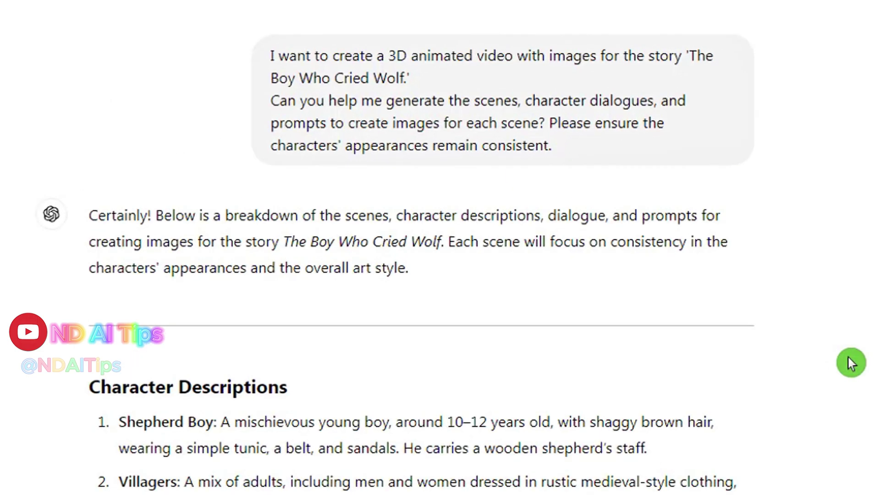
pyautogui.scroll(-10, 848, 363)
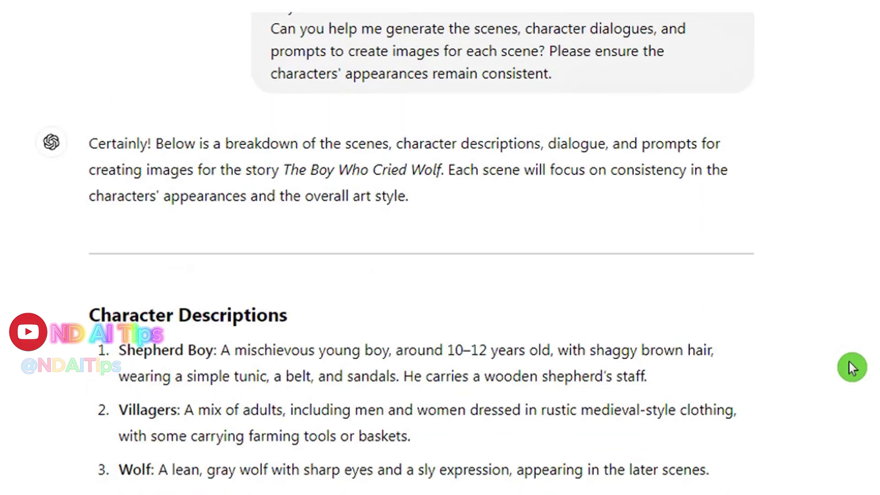
pyautogui.scroll(-15, 849, 371)
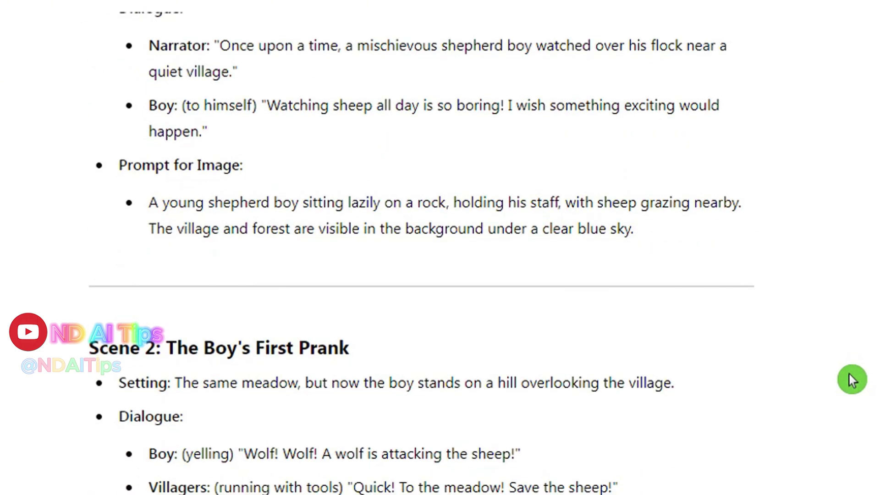
pyautogui.scroll(-15, 848, 385)
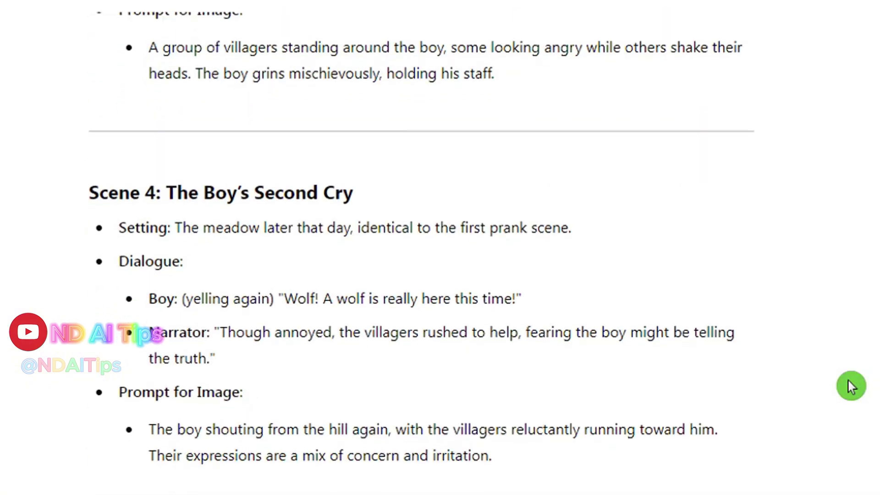
pyautogui.scroll(-15, 848, 386)
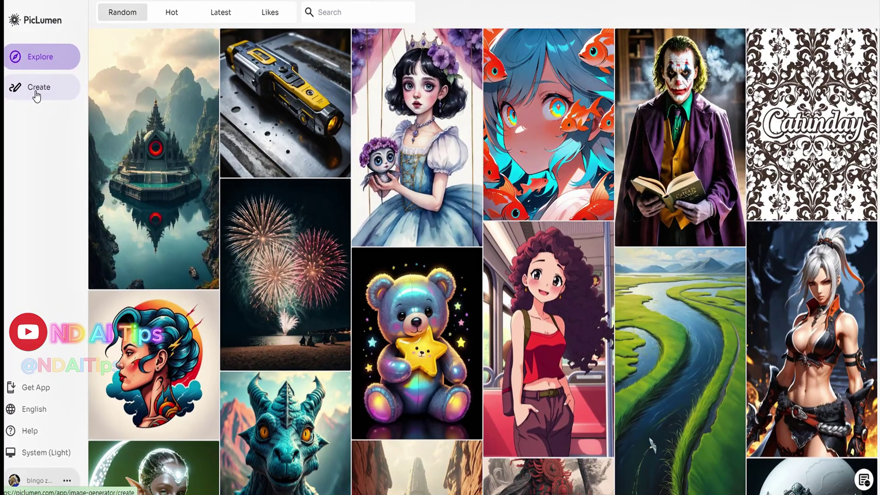
# Step: Set PicLumen's image generator to FLUX.1-schnell at 16:9 (1344 x 768)
pyautogui.click(37, 94)
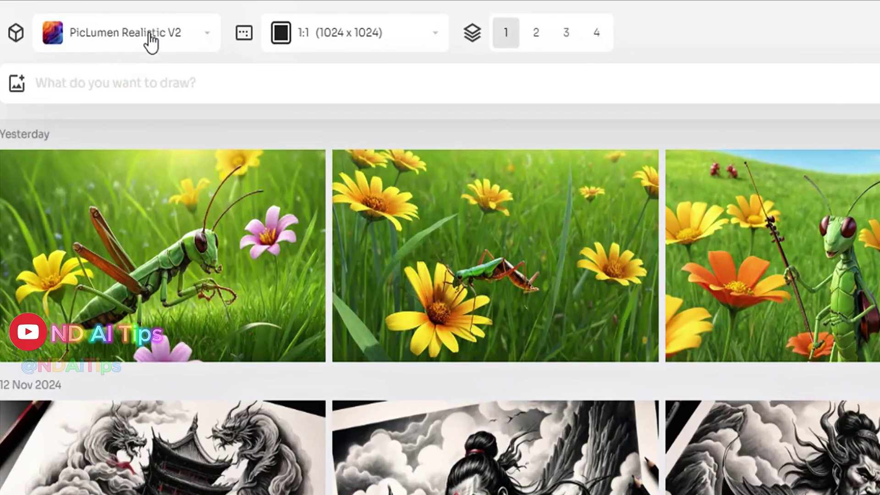
pyautogui.click(169, 15)
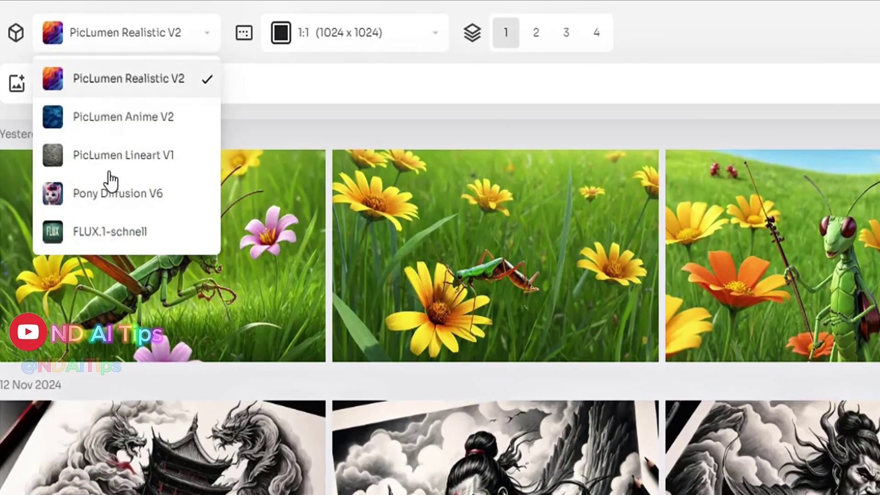
pyautogui.click(94, 236)
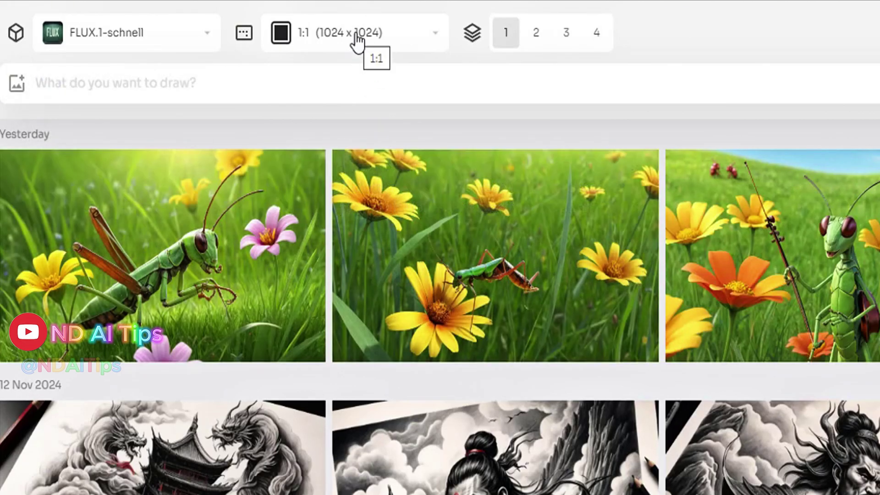
pyautogui.click(358, 43)
pyautogui.click(332, 122)
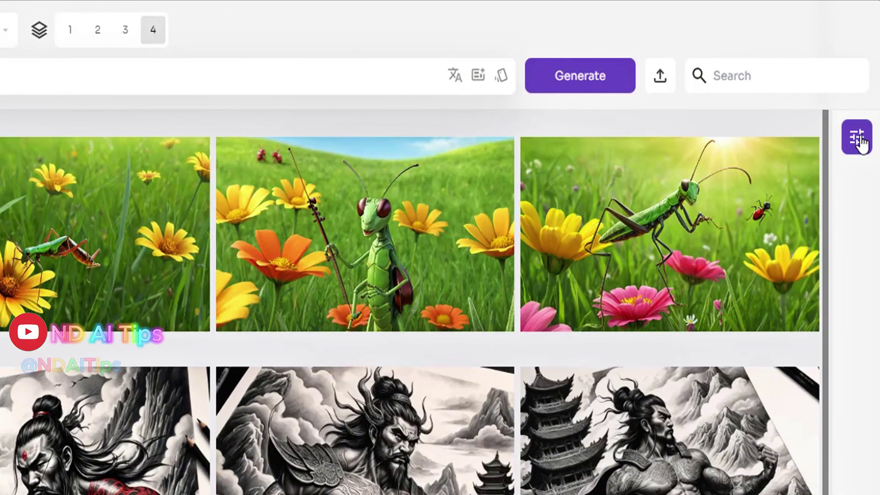
# Step: Fix the seed at 123456789 and paste in the shepherd-boy scene prompt
pyautogui.click(858, 138)
pyautogui.click(694, 434)
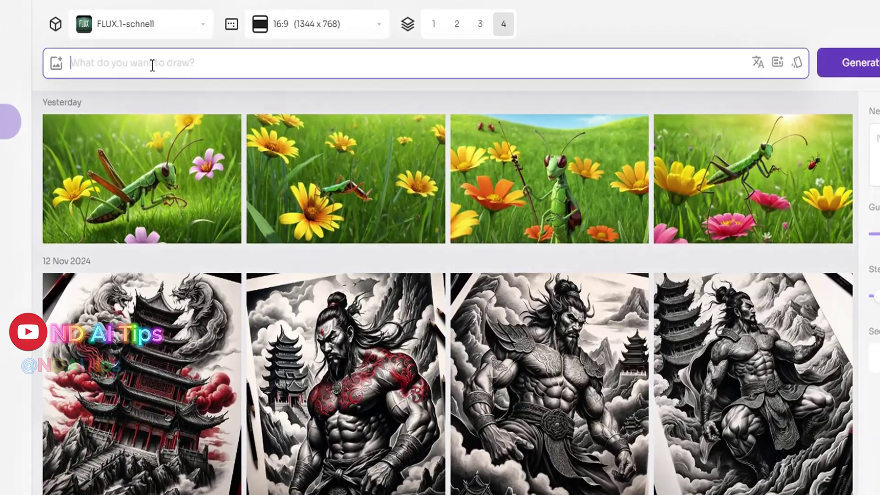
pyautogui.click(132, 76)
pyautogui.write('"3D animated scene of a young shepherd boy, 10-12 years old, with messy brown hair, wearing a light green shirt and brown shorts, holding a wooden staff. He sits on a grassy hill surrounded by grazing sheep. A peaceful village with small brick houses and green trees is visible in the background. The boy looks bored, resting his chin on his hand. Sunny day with blue skies."')
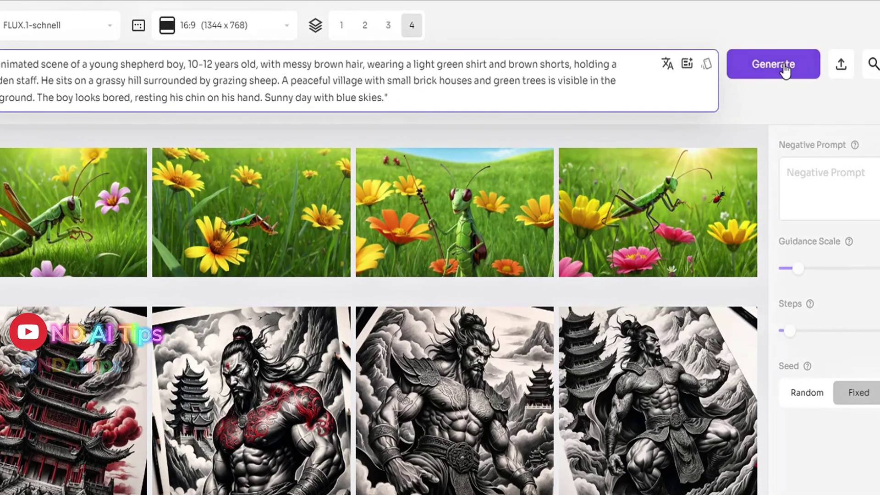
# Step: Generate the shepherd-boy images and view the sitting boy image at full size
pyautogui.click(784, 69)
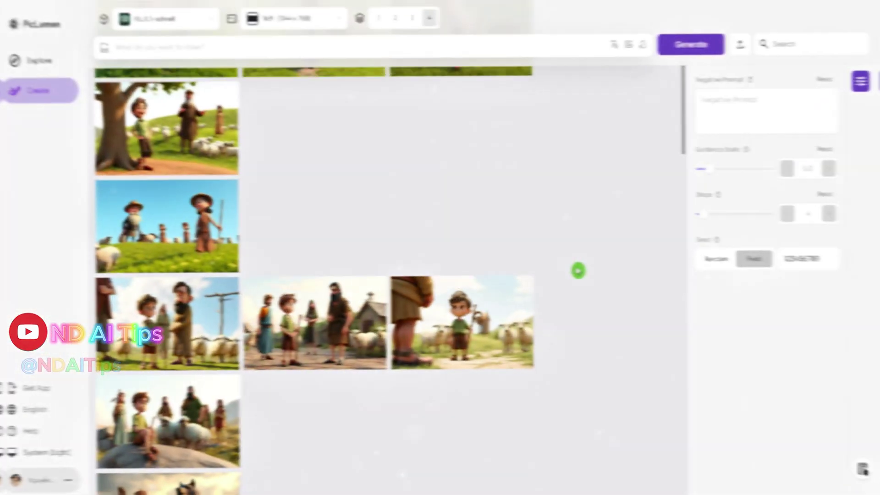
pyautogui.scroll(-10, 581, 264)
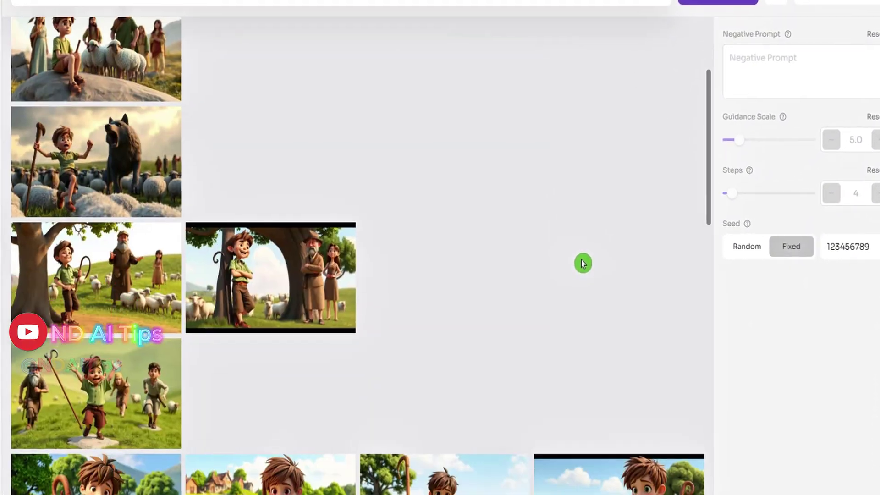
pyautogui.click(613, 337)
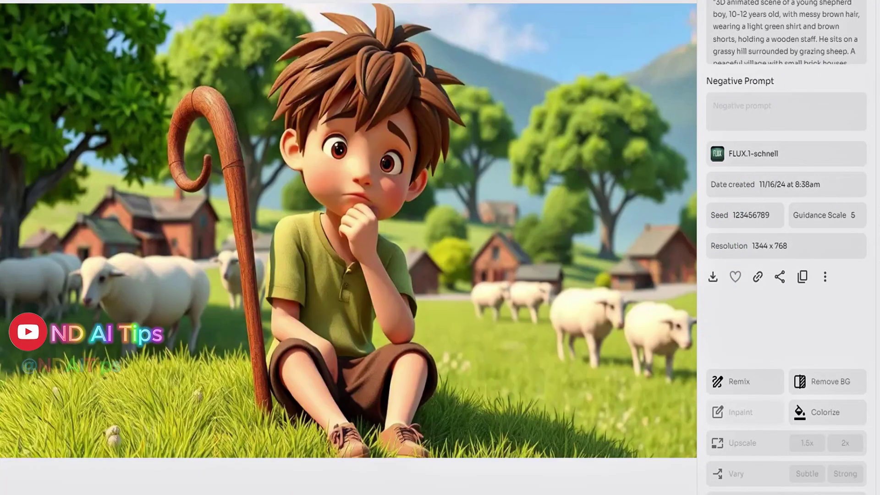
# Step: Browse the other generated images, then open a sitting shepherd-boy image's details
pyautogui.press('Right')
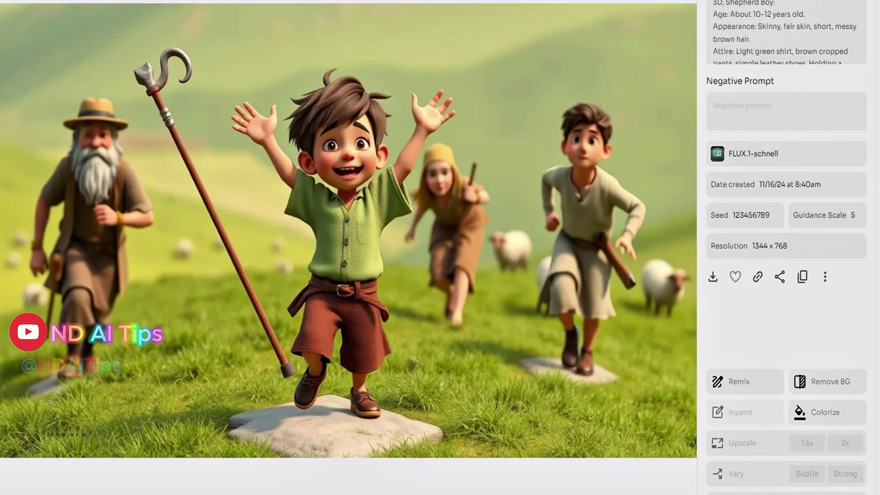
pyautogui.press('Right')
pyautogui.press('Escape')
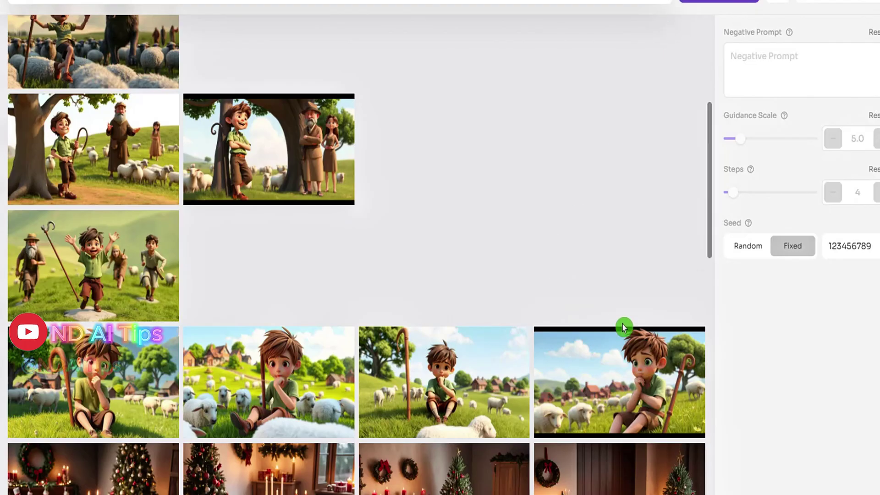
pyautogui.scroll(15, 470, 289)
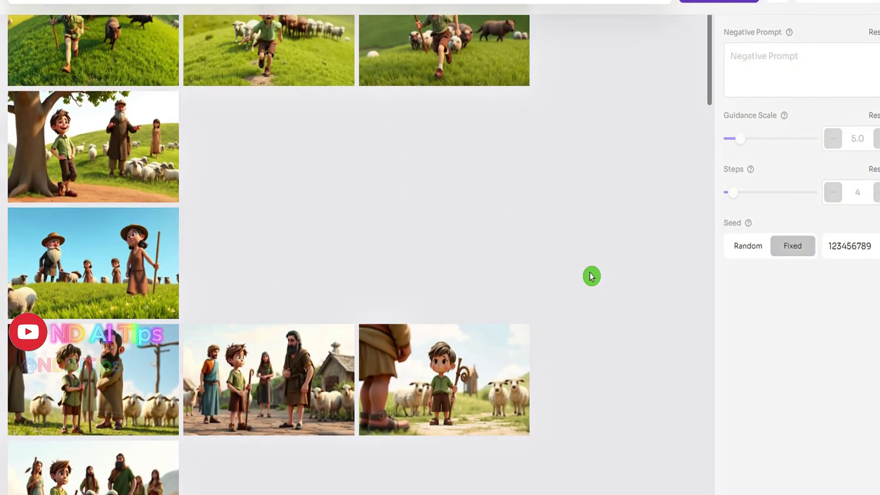
pyautogui.scroll(2, 591, 276)
pyautogui.click(627, 320)
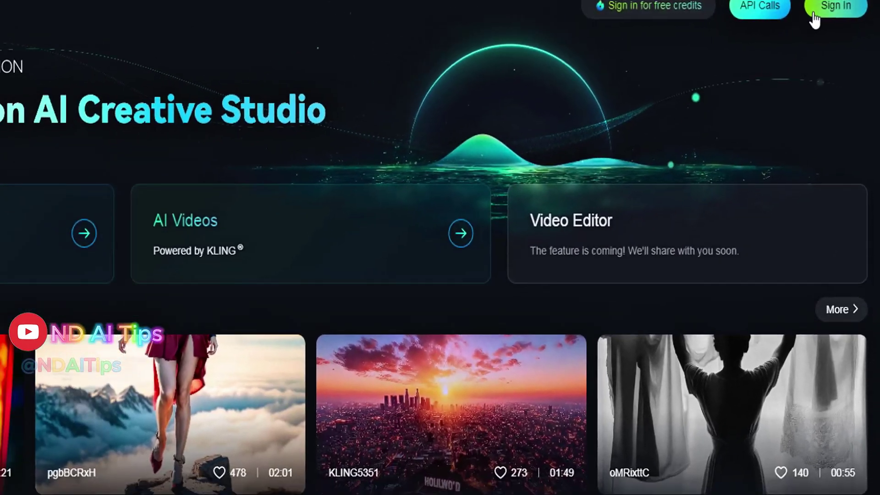
# Step: Sign up for a free Kling AI account and open AI Videos, checking the KLING 1.5 model list
pyautogui.click(855, 15)
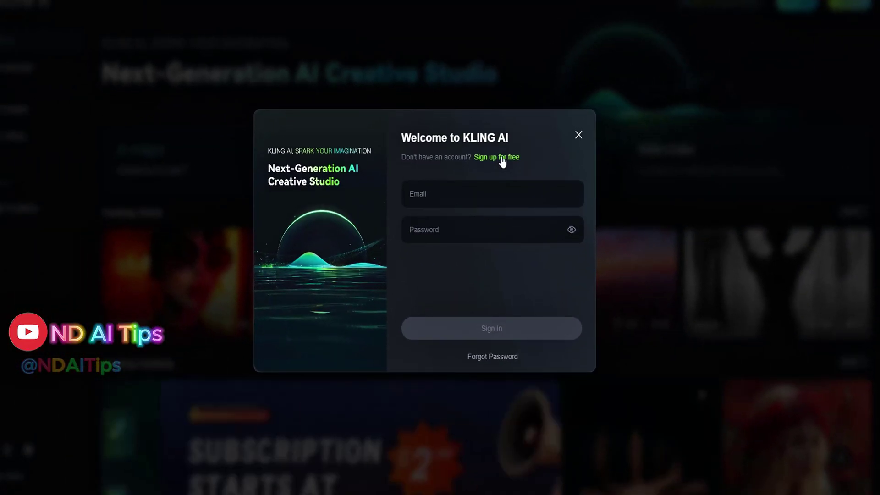
pyautogui.click(486, 166)
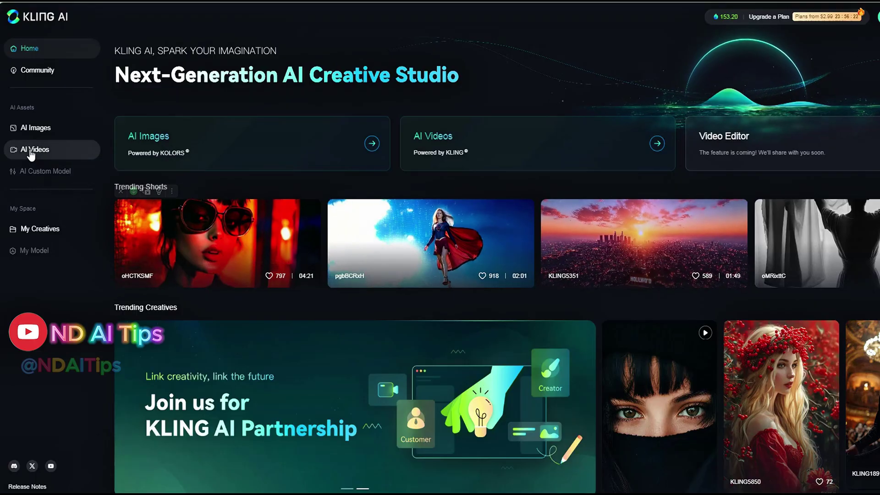
pyautogui.click(31, 151)
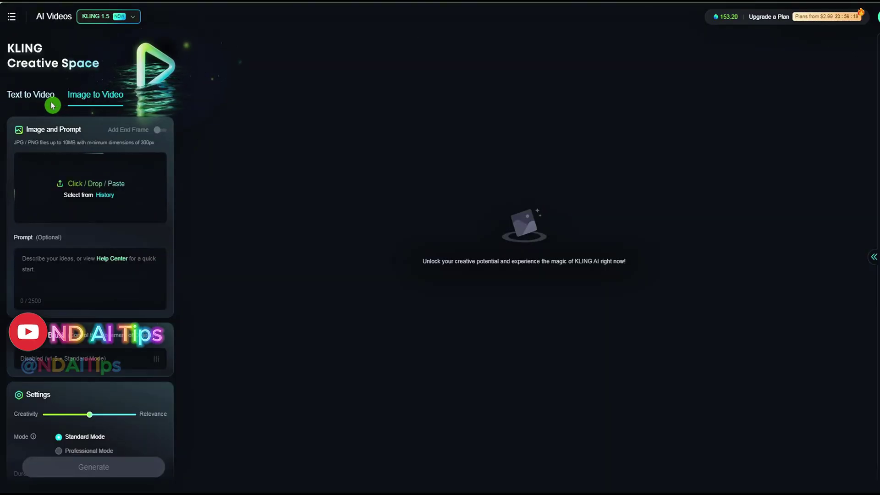
pyautogui.click(133, 18)
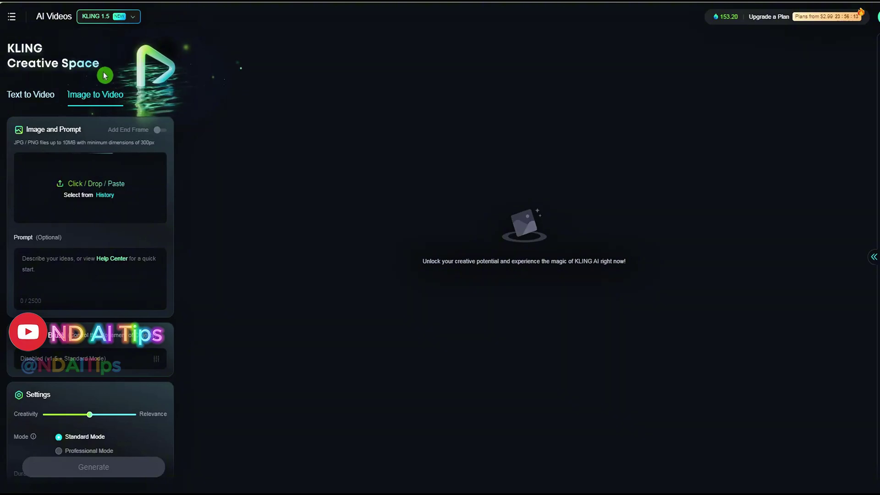
# Step: Upload 1 (1).png as the starting image and paste the sad boy and sheep prompt
pyautogui.click(76, 191)
pyautogui.click(99, 48)
pyautogui.doubleClick(99, 48)
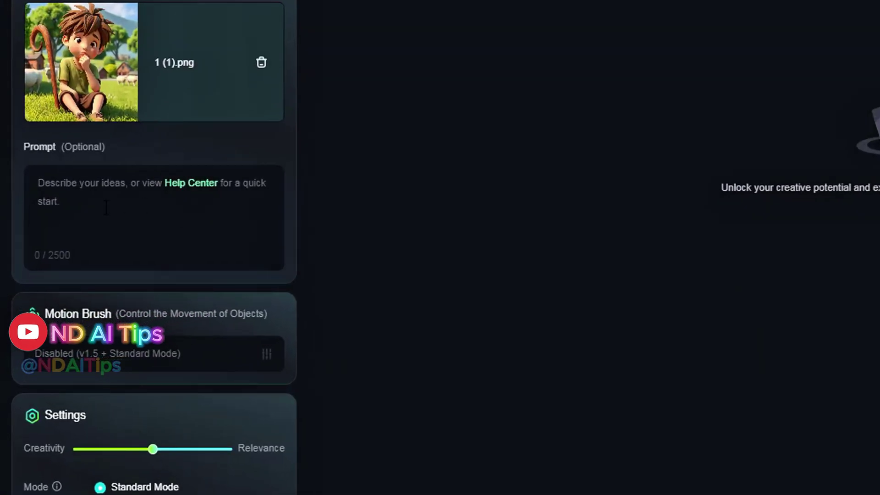
pyautogui.write('A boy sitting on the grass, his face shows a sad expression, around him sheep are eating grass')
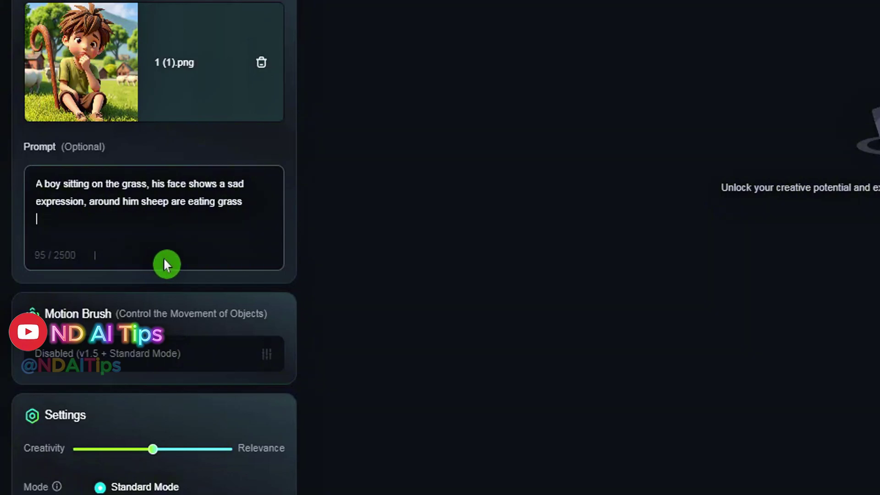
# Step: Paste the blur and hand/face distortion terms into the Negative Prompt box
pyautogui.scroll(-6, 165, 261)
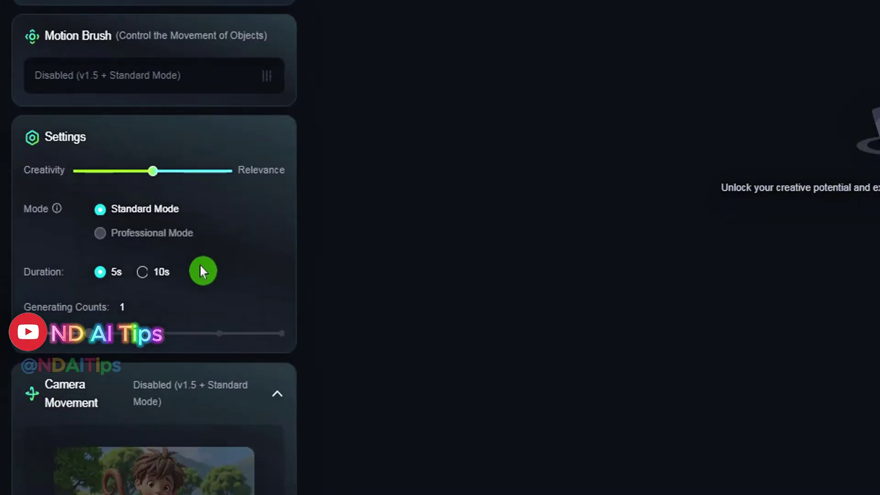
pyautogui.scroll(-7, 202, 266)
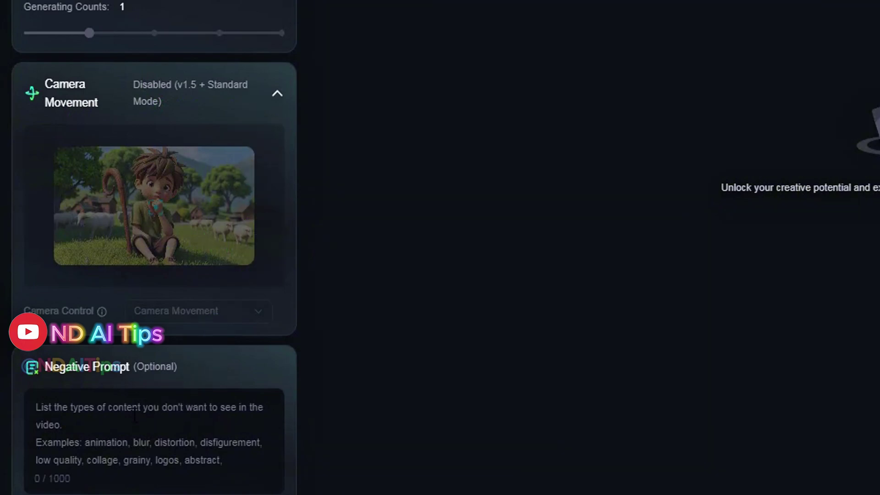
pyautogui.scroll(-1, 143, 429)
pyautogui.click(143, 430)
pyautogui.write('open, hand error, face distortion, blur, motion blur, hand distortion, open image, motion blur, hand distortion, face distortion')
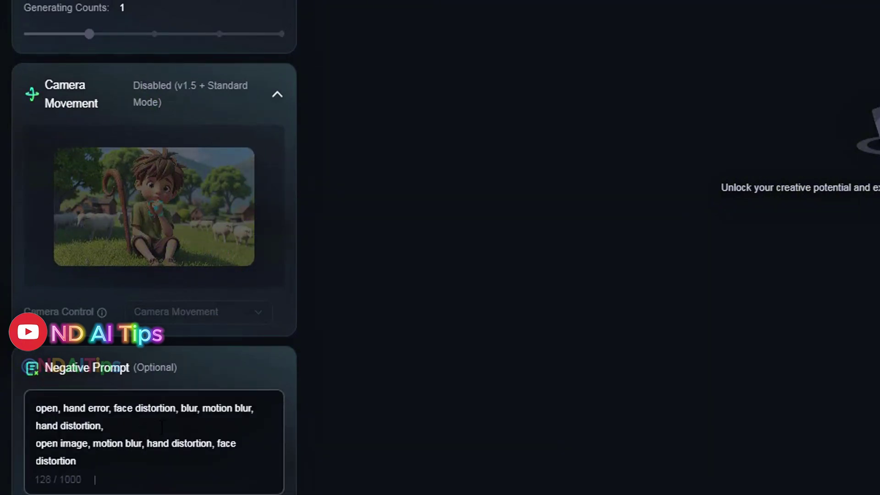
pyautogui.click(359, 459)
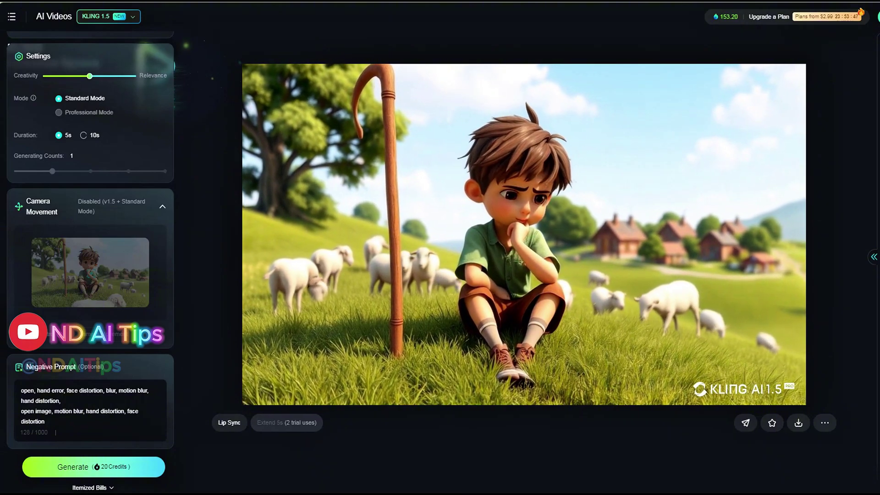
# Step: Replay the villagers-running clip from the beginning
pyautogui.moveTo(797, 424)
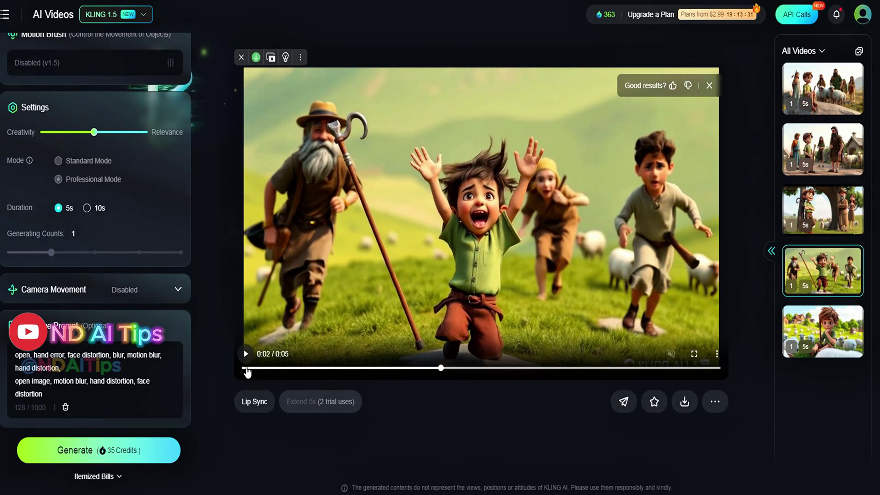
pyautogui.click(247, 368)
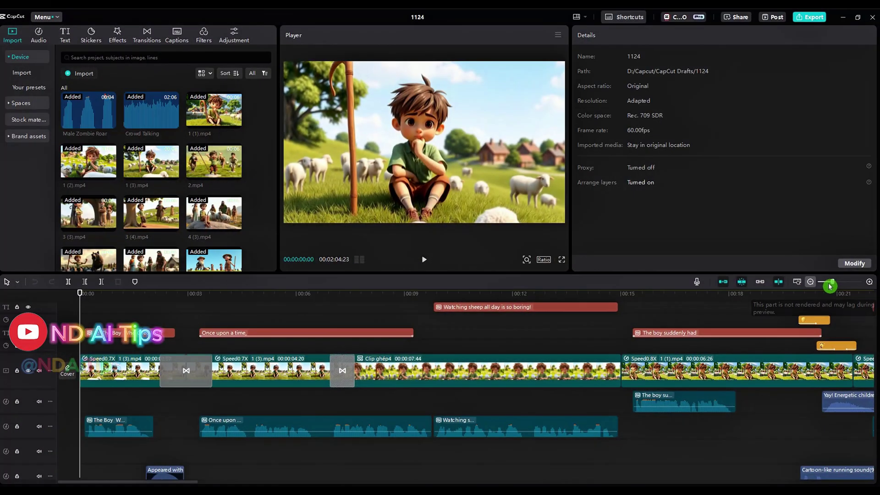
# Step: Zoom the timeline out and back in, then select the first video clip and the title text
pyautogui.click(828, 286)
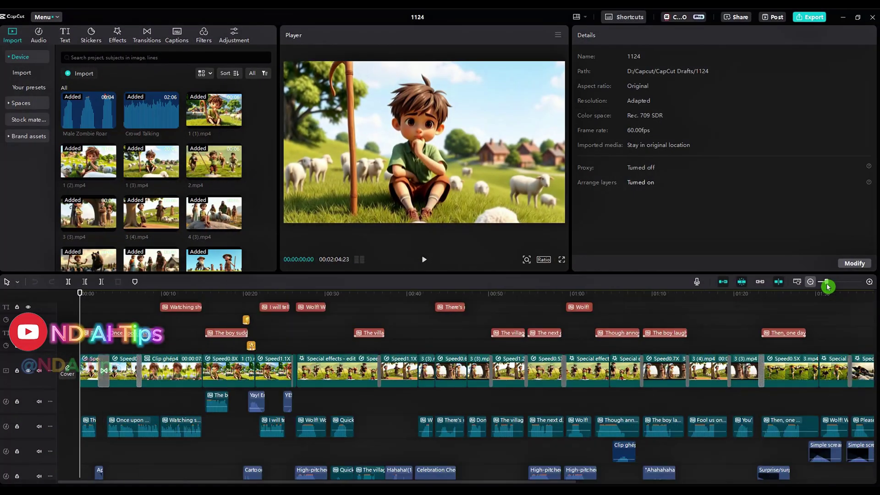
pyautogui.click(811, 284)
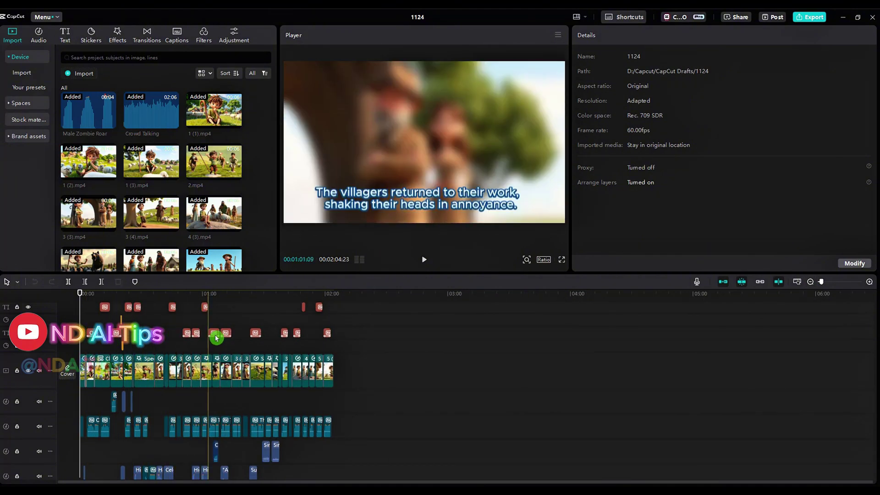
pyautogui.click(829, 283)
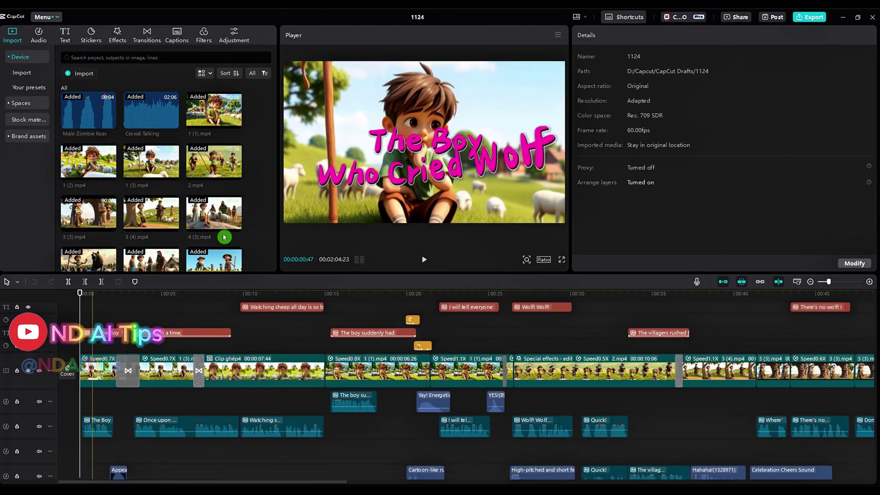
pyautogui.click(103, 371)
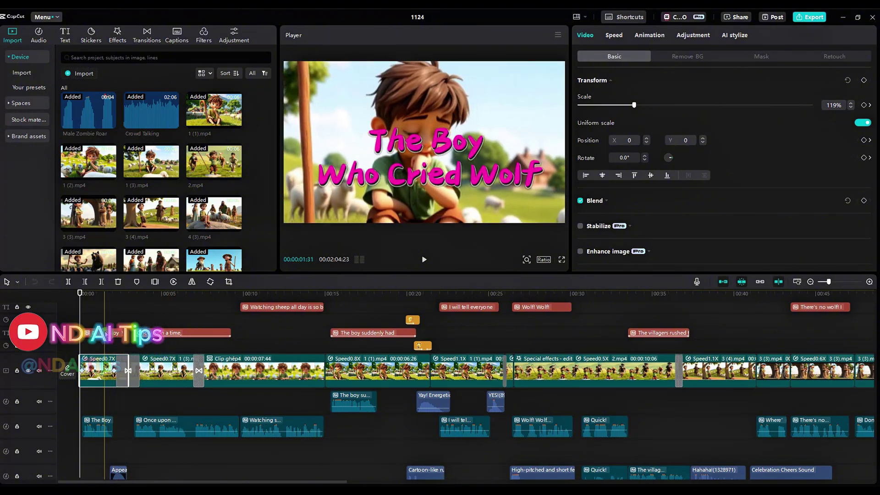
pyautogui.click(112, 334)
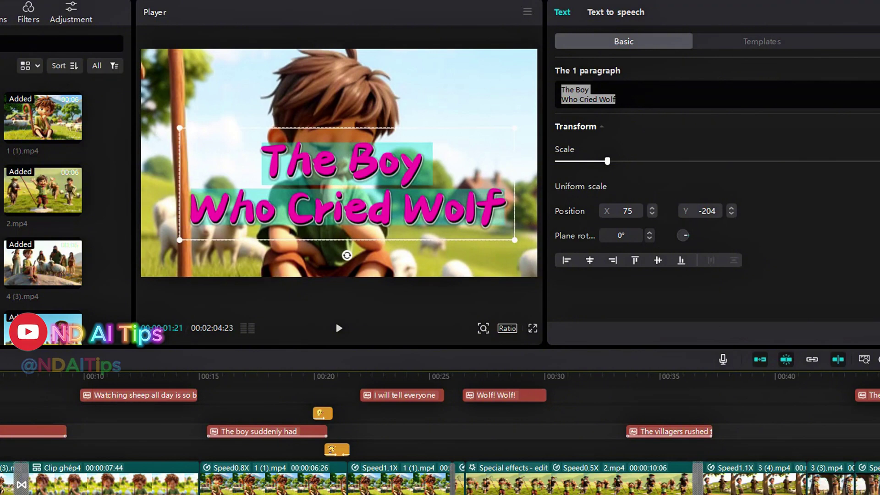
# Step: Select the 'Once upon a time' caption clip and inspect its text in the Text panel
pyautogui.click(185, 317)
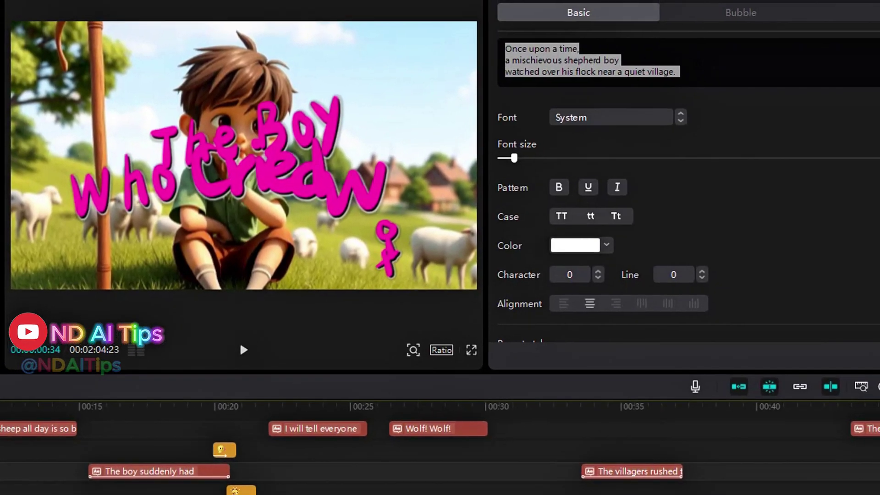
pyautogui.moveTo(681, 71); pyautogui.dragTo(494, 57)
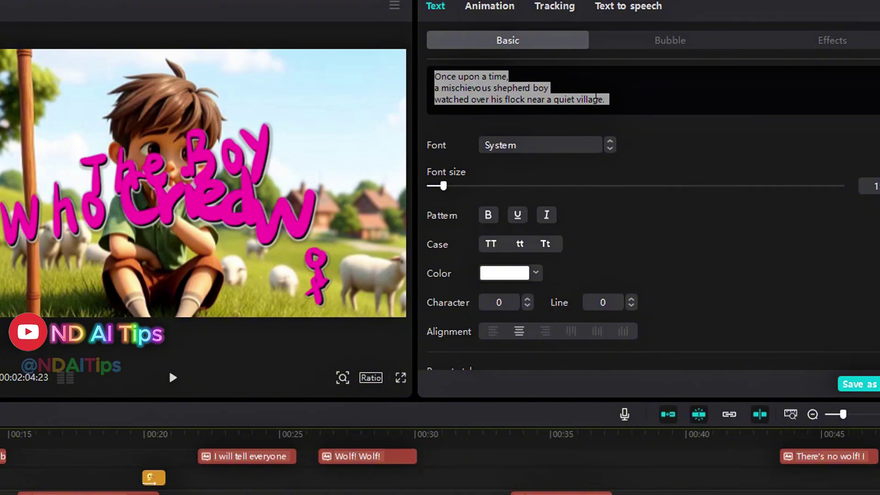
pyautogui.click(600, 88)
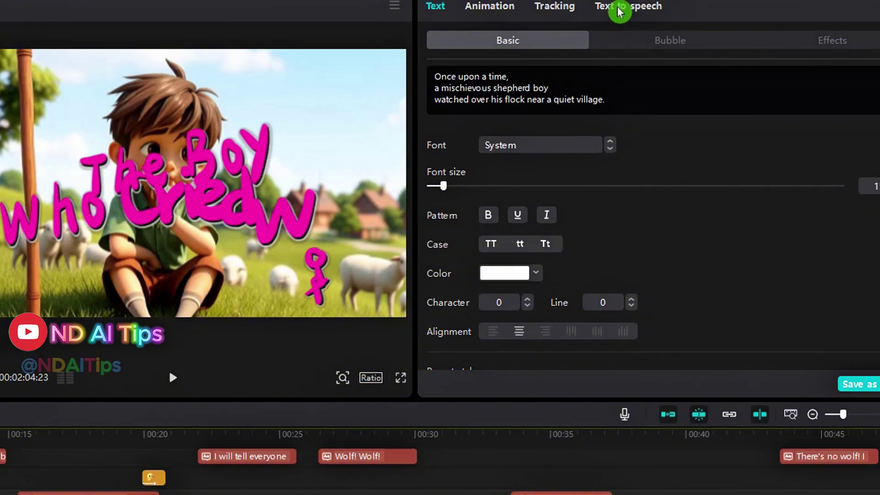
# Step: Filter text-to-speech voices to English and choose Movie Trailer Announcer
pyautogui.click(619, 9)
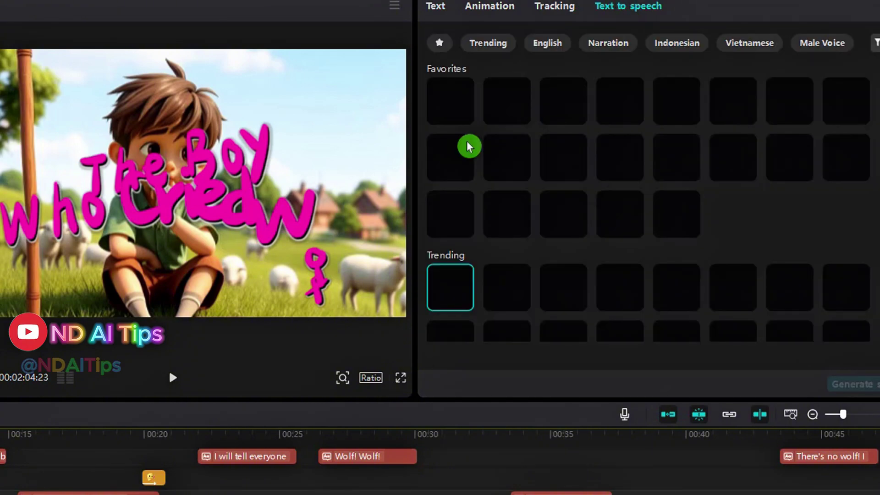
pyautogui.click(550, 43)
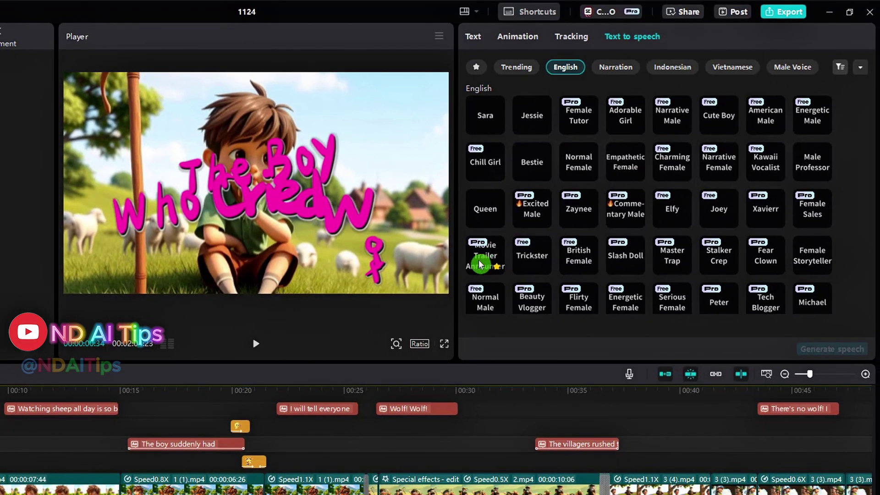
pyautogui.click(486, 265)
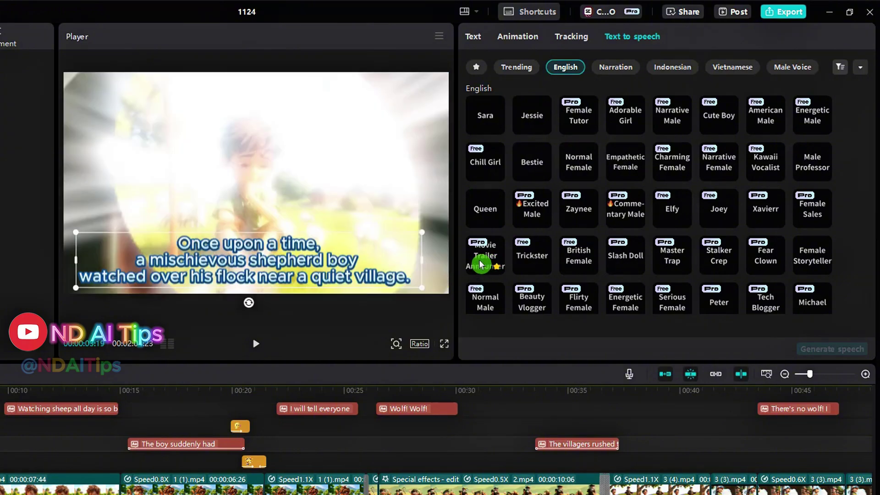
pyautogui.click(479, 262)
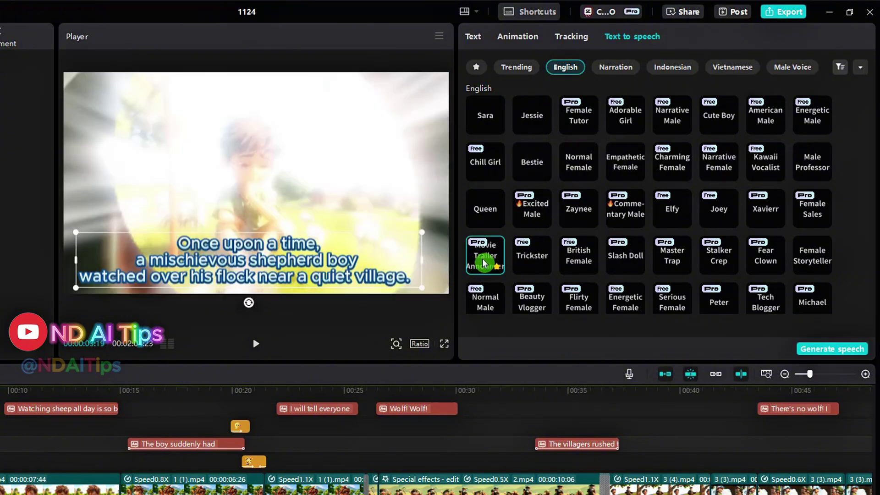
# Step: Generate the opening voiceover, then open voices for the 'Watching sheep all day is so boring!' caption
pyautogui.click(834, 350)
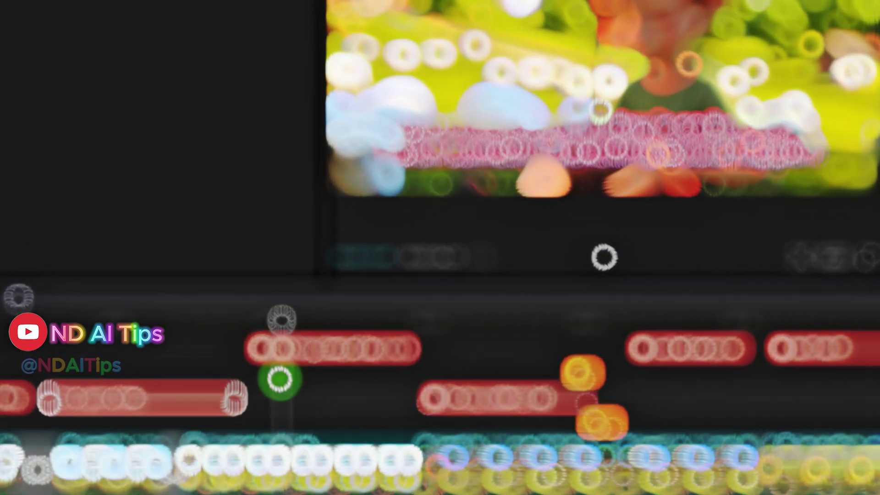
pyautogui.click(293, 351)
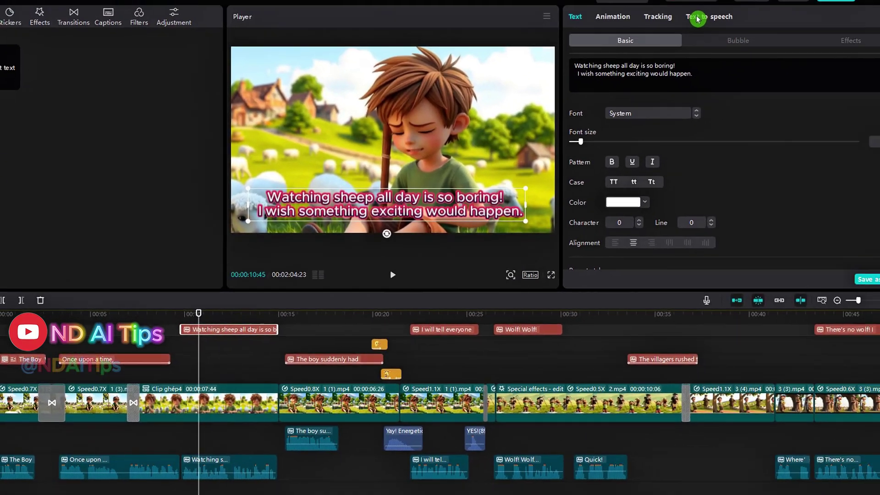
pyautogui.click(681, 29)
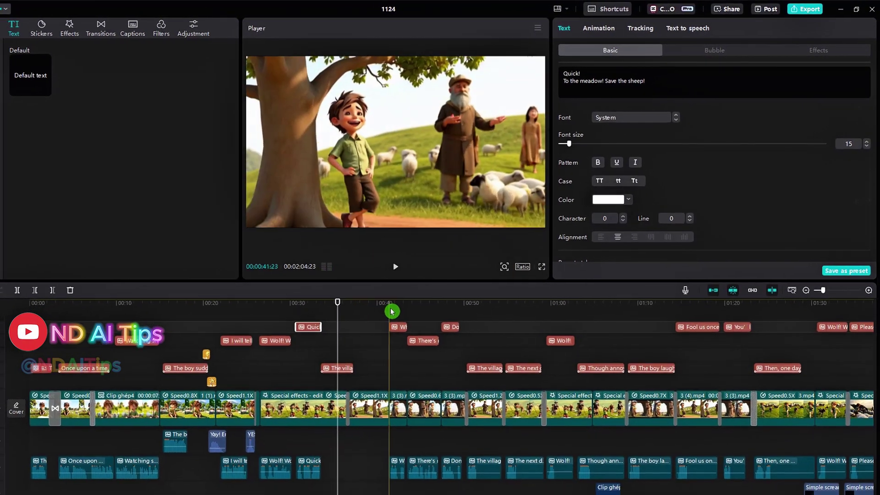
pyautogui.click(374, 314)
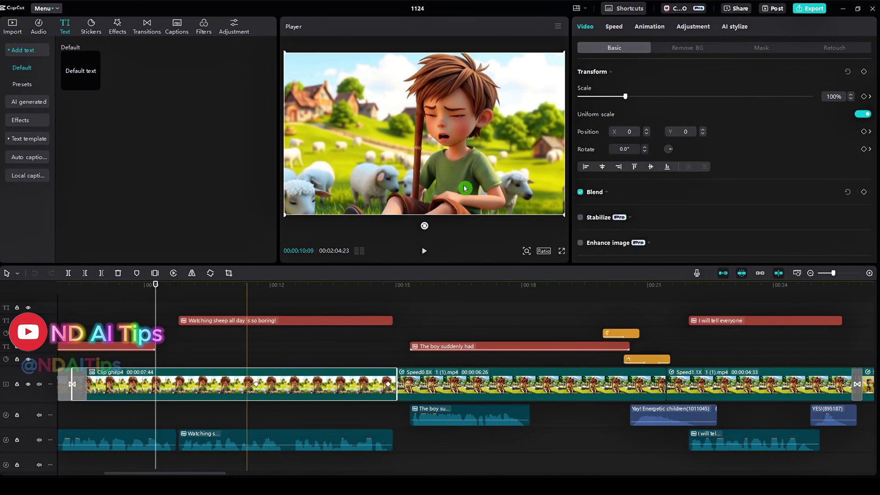
# Step: Check the clip's speed settings, zoom the timeline out, and browse the transitions library
pyautogui.click(615, 27)
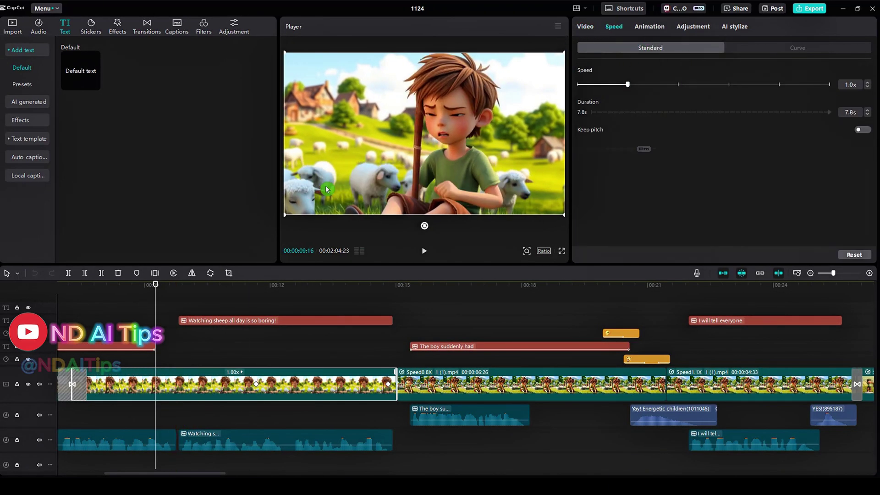
pyautogui.click(817, 277)
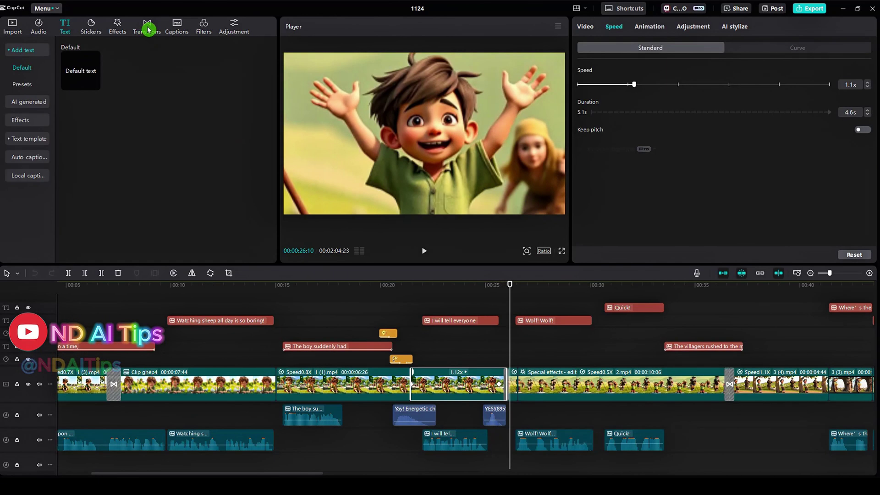
pyautogui.click(148, 30)
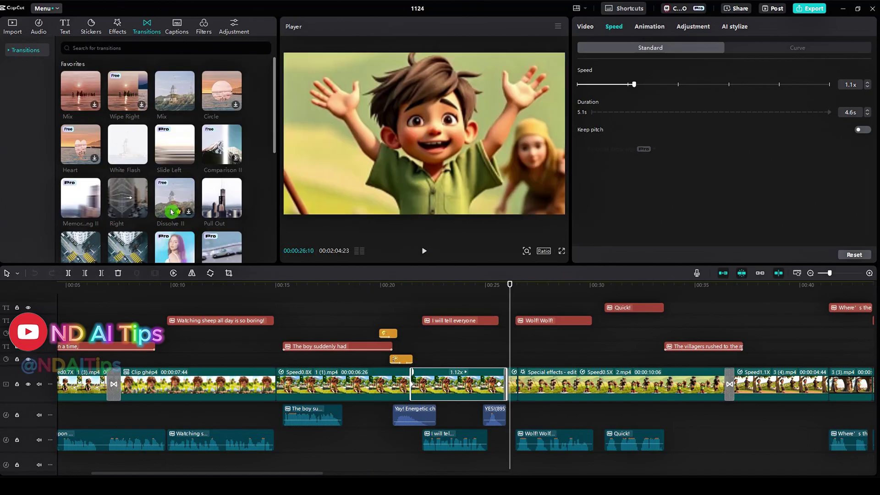
pyautogui.moveTo(514, 390)
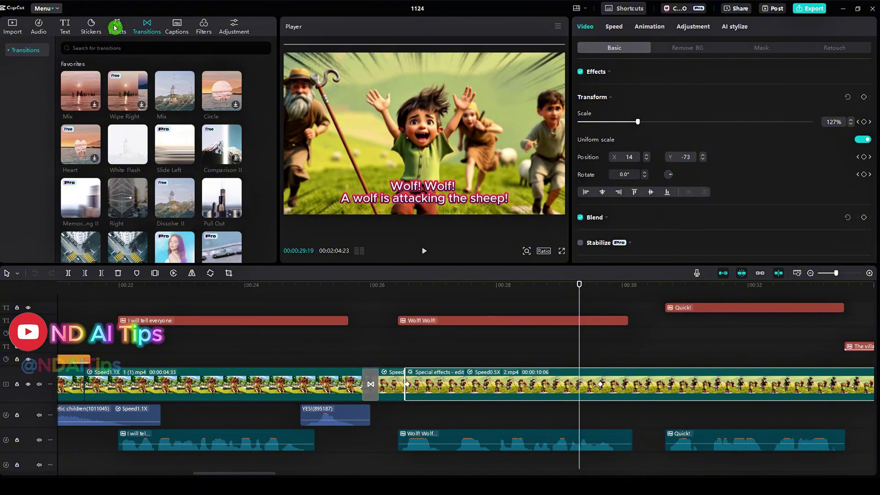
# Step: Place the Energy video effect over the 'Wolf! Wolf!' scene and show the Halloween sound effects
pyautogui.click(115, 28)
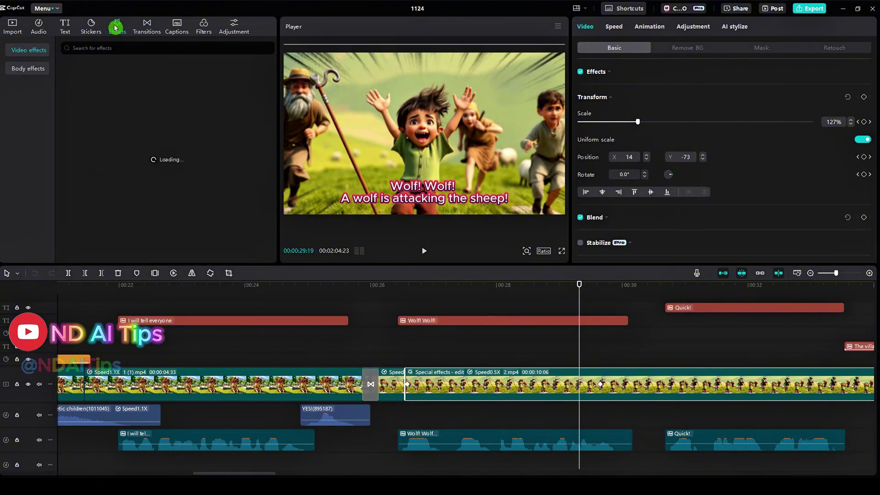
pyautogui.scroll(-5, 153, 173)
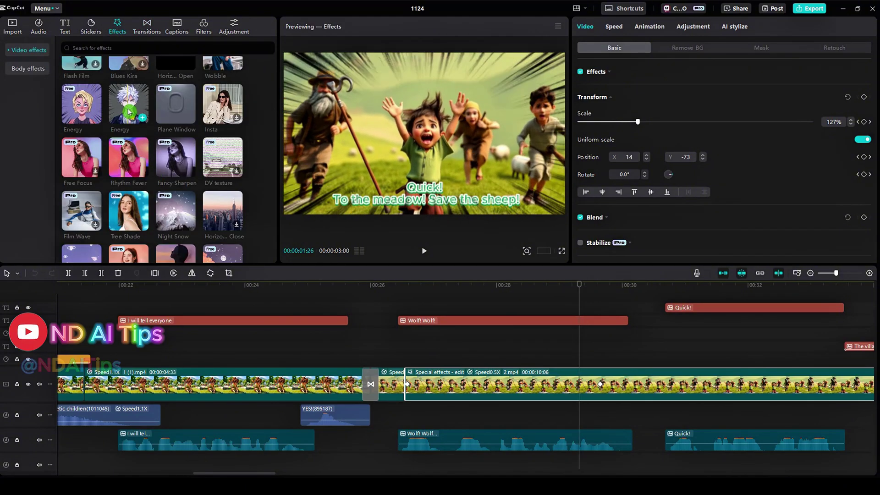
pyautogui.moveTo(82, 111); pyautogui.dragTo(456, 365)
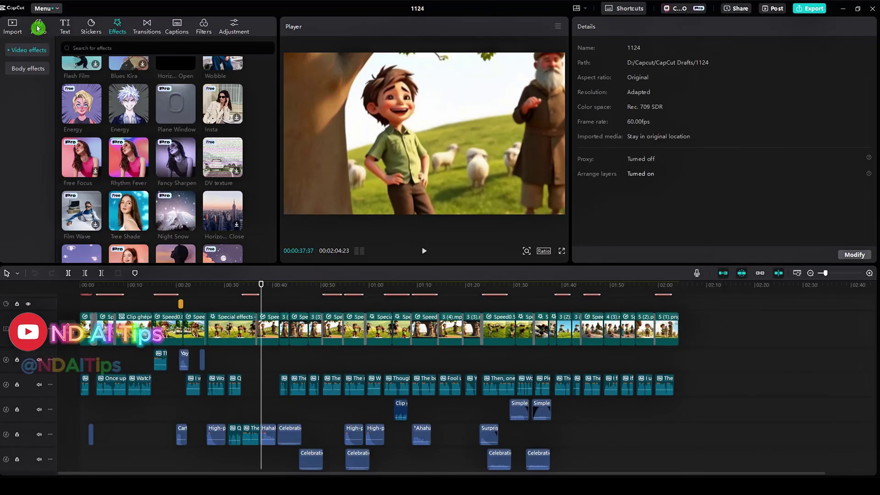
pyautogui.click(37, 29)
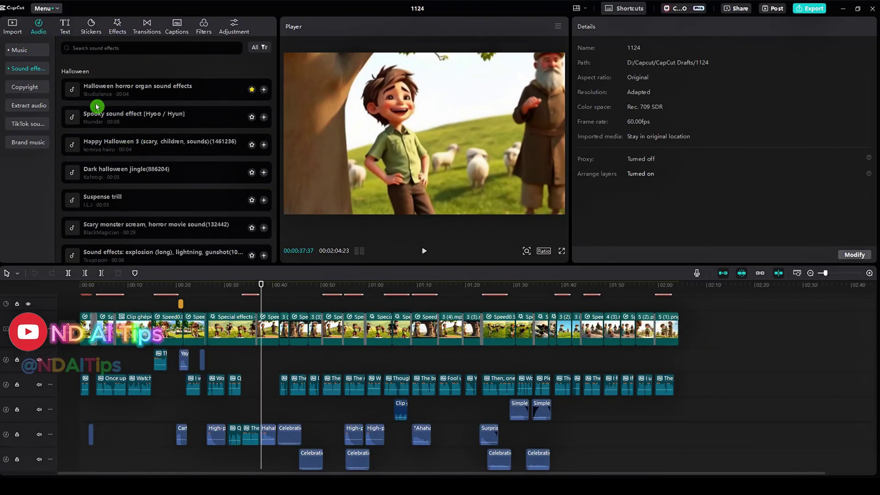
pyautogui.scroll(-1, 208, 125)
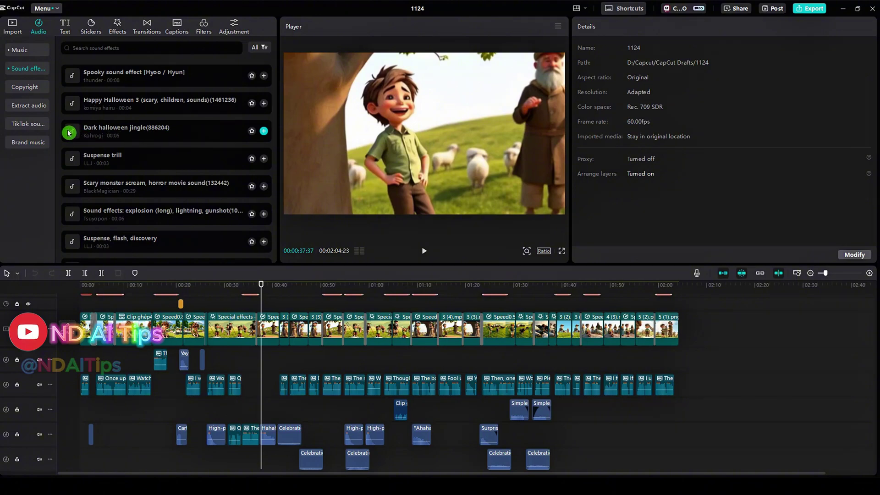
pyautogui.click(68, 133)
pyautogui.click(74, 163)
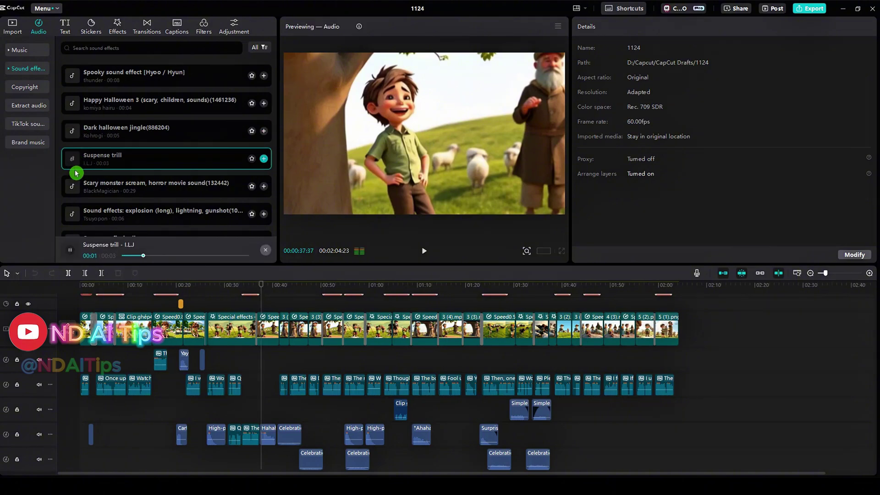
pyautogui.click(353, 465)
pyautogui.press('space')
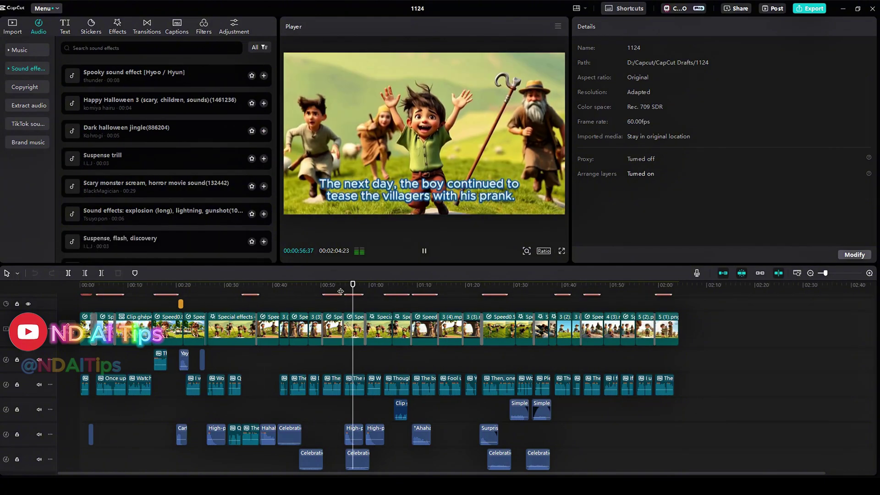
pyautogui.click(282, 439)
pyautogui.click(262, 292)
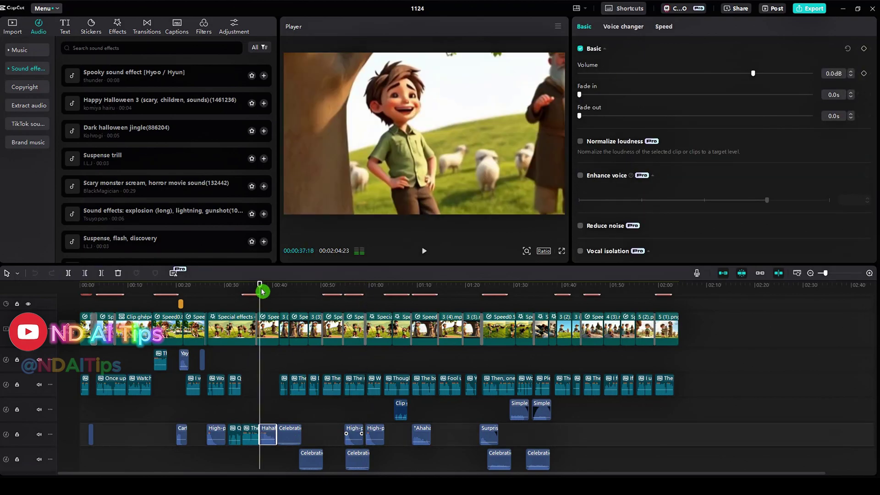
pyautogui.press('space')
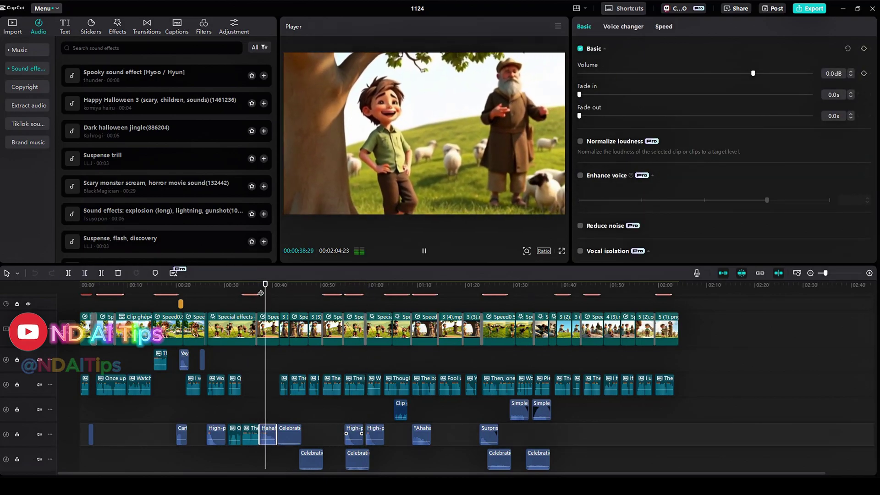
pyautogui.click(492, 291)
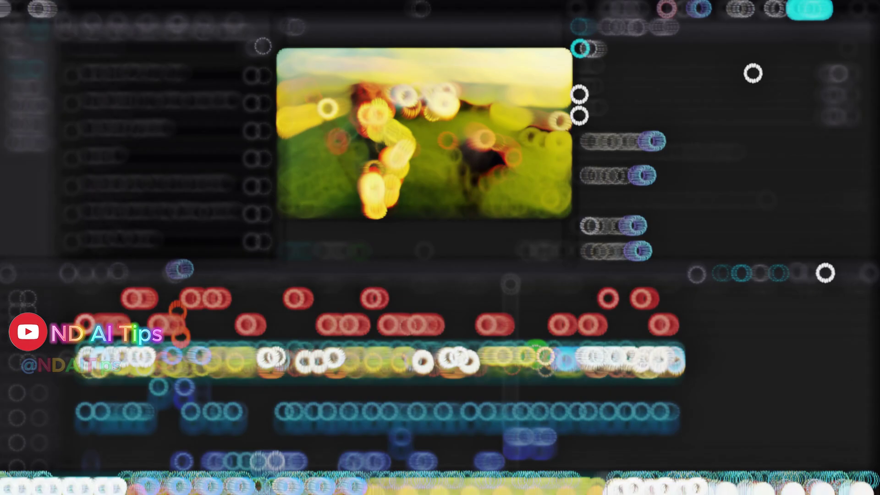
# Step: Play back the wolf scene, then box-select every clip across all timeline tracks
pyautogui.press('space')
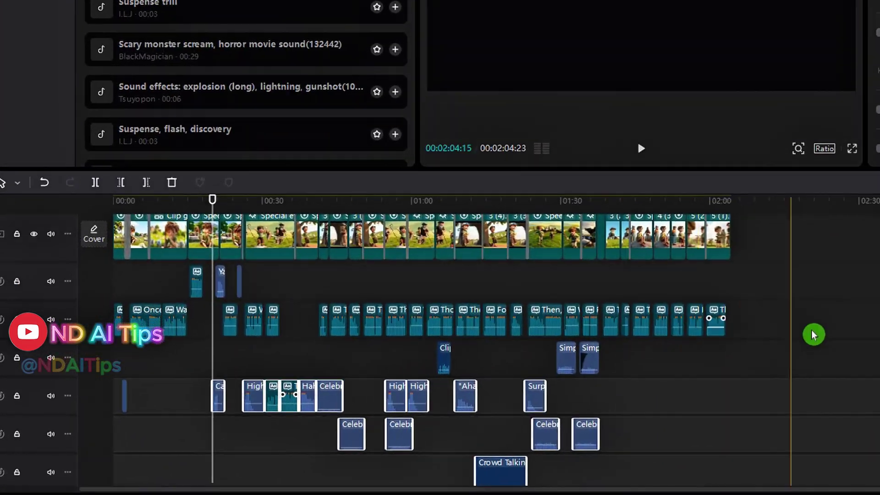
pyautogui.moveTo(816, 334); pyautogui.dragTo(289, 303)
pyautogui.scroll(5, 289, 303)
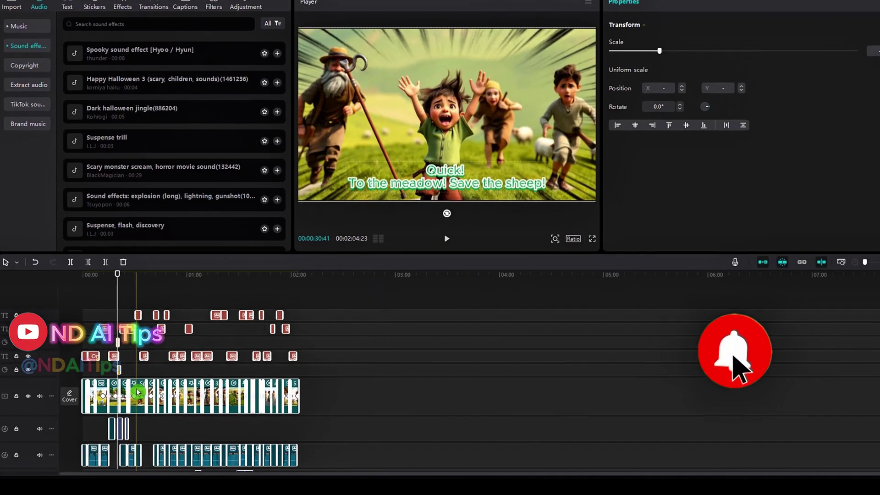
# Step: Combine all selected clips into a single compound clip and play it back
pyautogui.rightClick(137, 392)
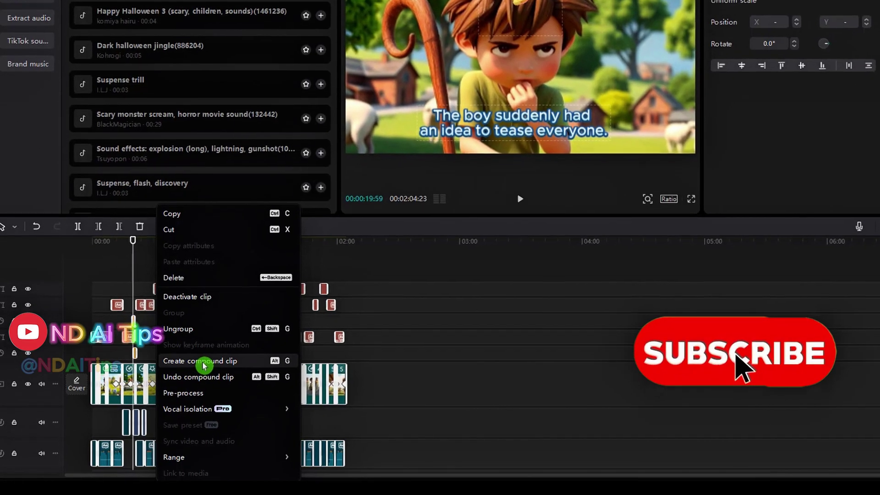
pyautogui.click(204, 361)
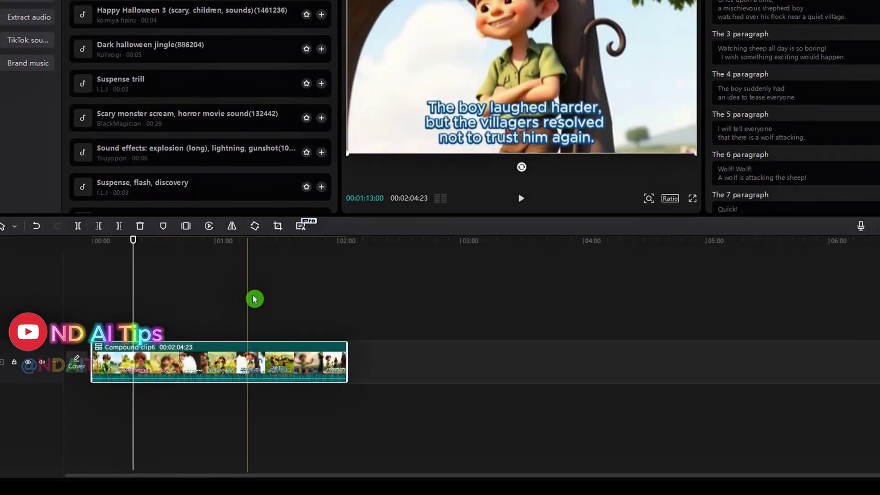
pyautogui.press('space')
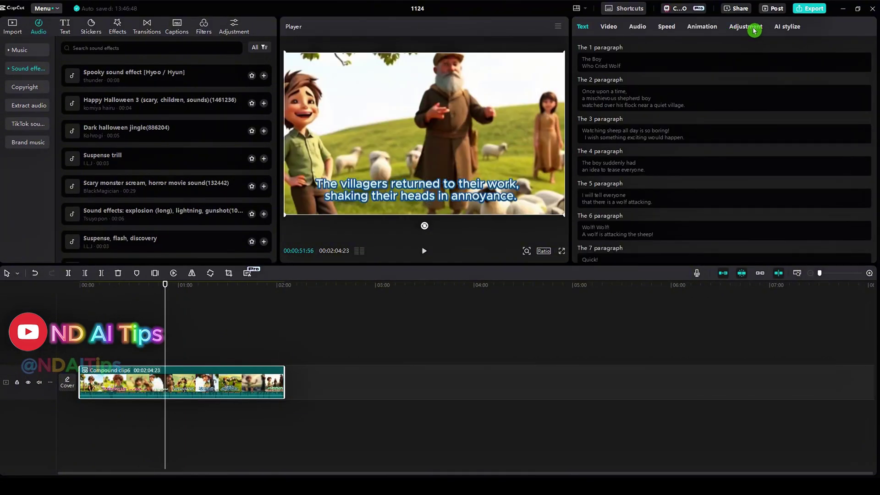
# Step: Adjust the compound clip to Sharpen 46, Clarity 38 and Particles 6, checking the wolf scene
pyautogui.click(754, 29)
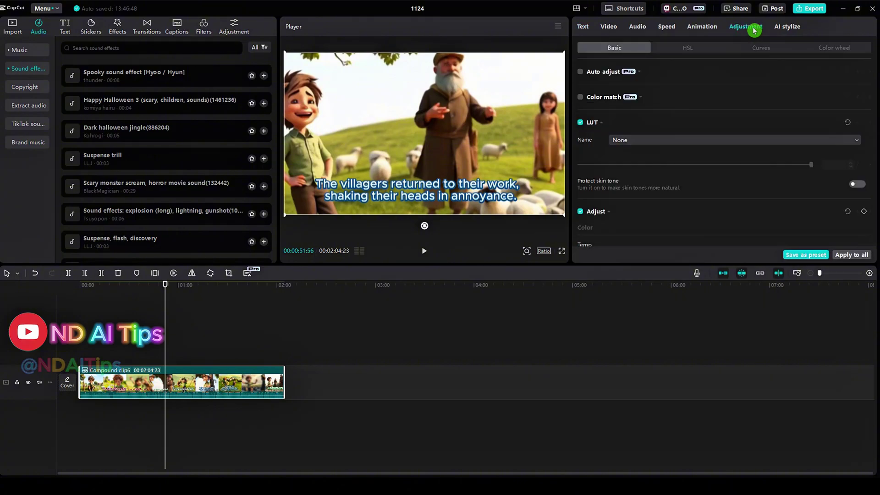
pyautogui.scroll(-10, 730, 87)
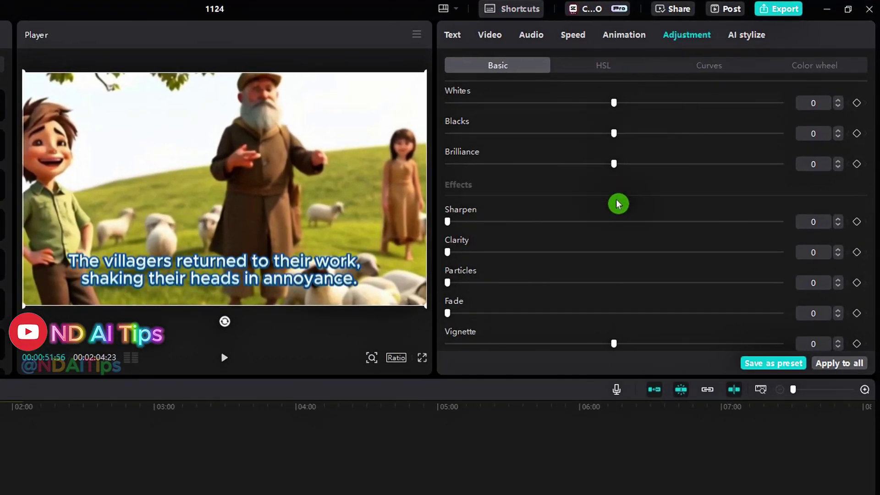
pyautogui.click(602, 222)
pyautogui.click(574, 252)
pyautogui.click(467, 283)
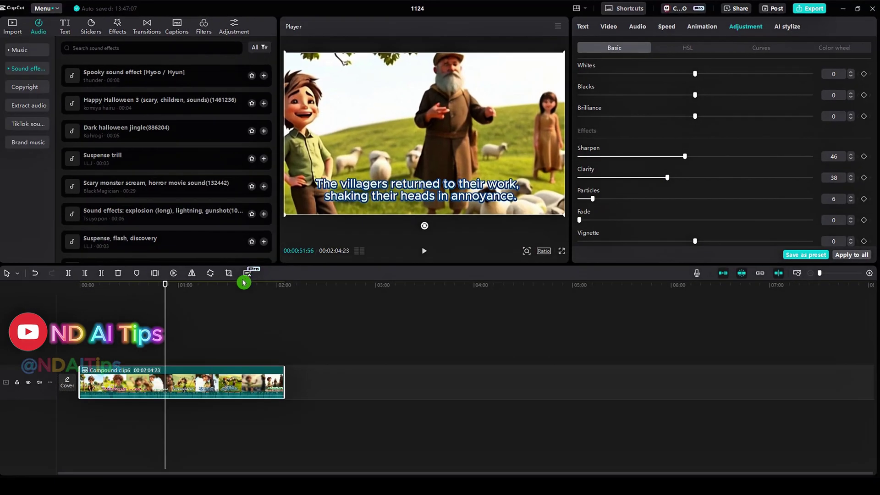
pyautogui.click(226, 292)
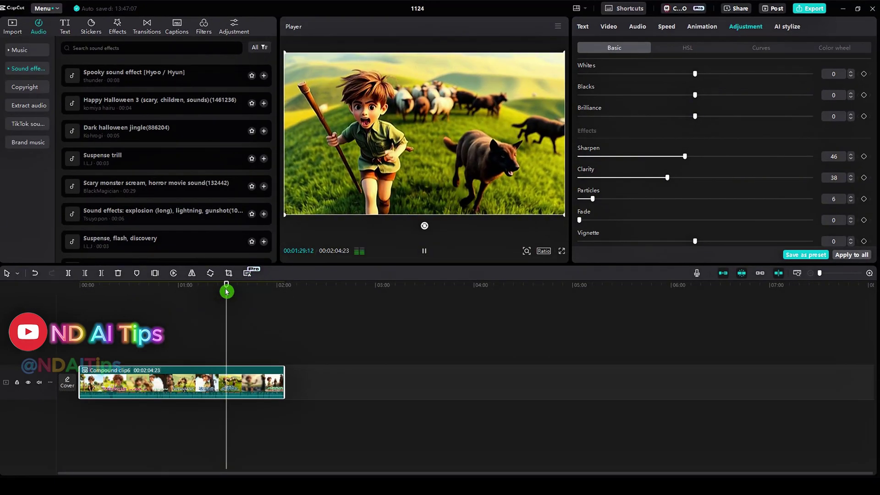
pyautogui.press('space')
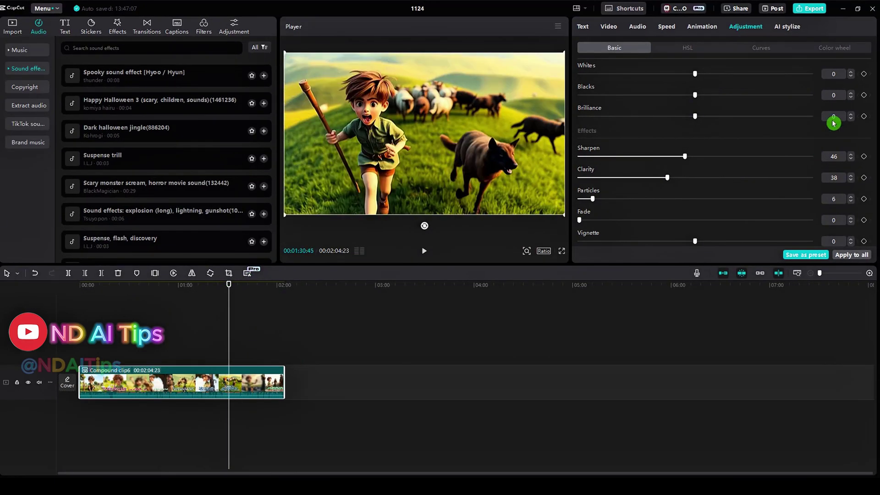
# Step: Set the export resolution to 4K, keeping the bit rate at Lower
pyautogui.click(813, 9)
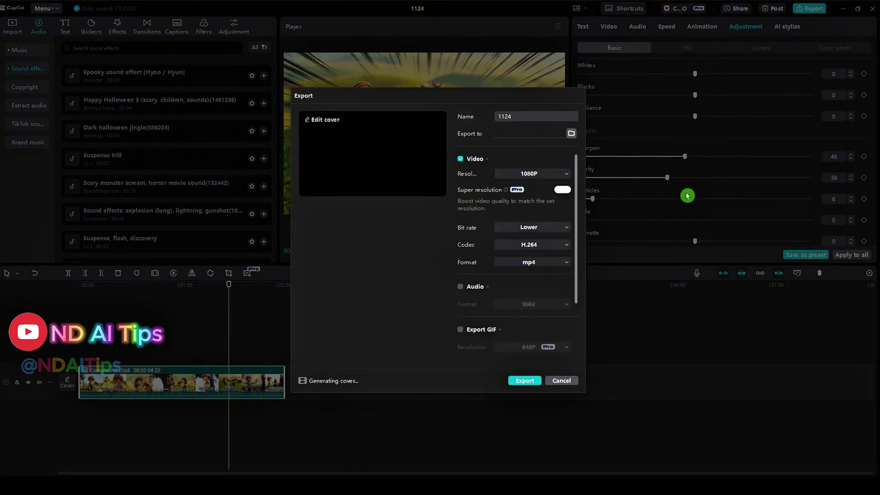
pyautogui.click(527, 174)
pyautogui.click(523, 250)
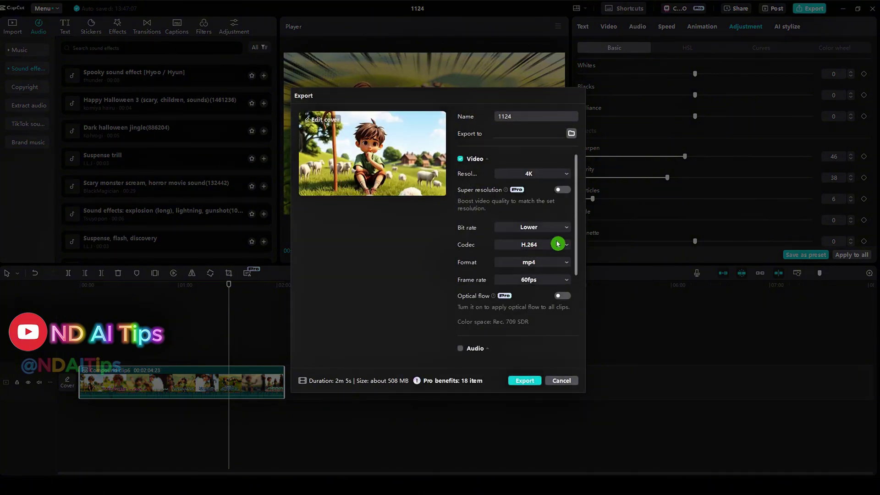
pyautogui.click(545, 228)
pyautogui.click(544, 228)
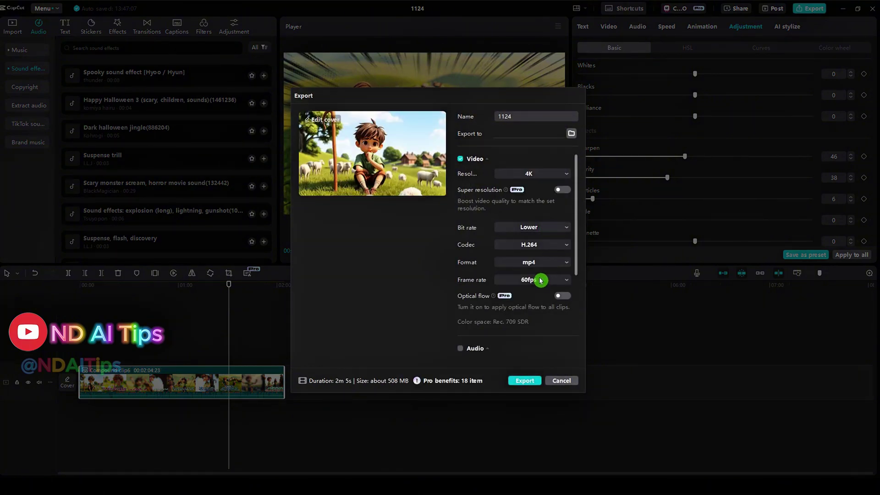